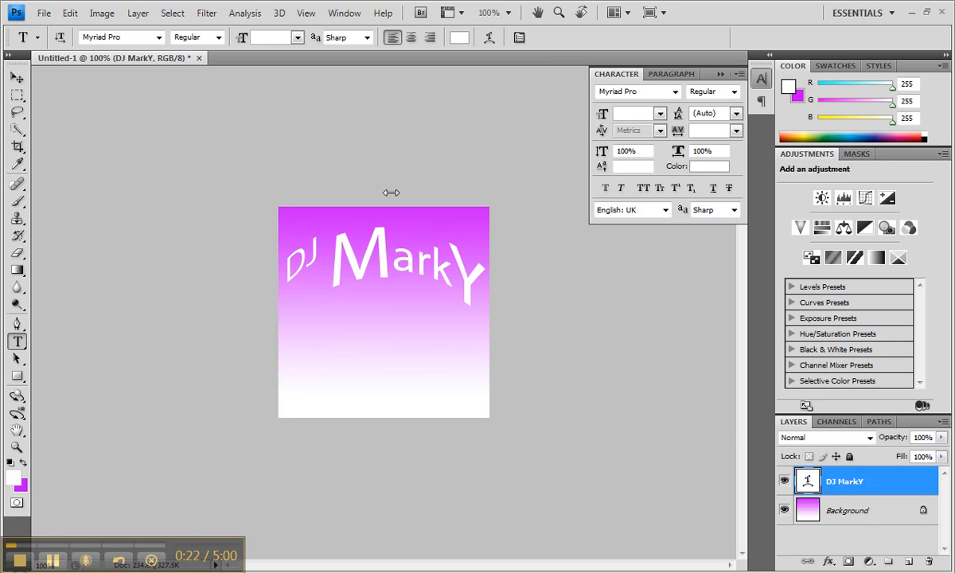
{"action": "left_click", "coordinate": [138, 15]}
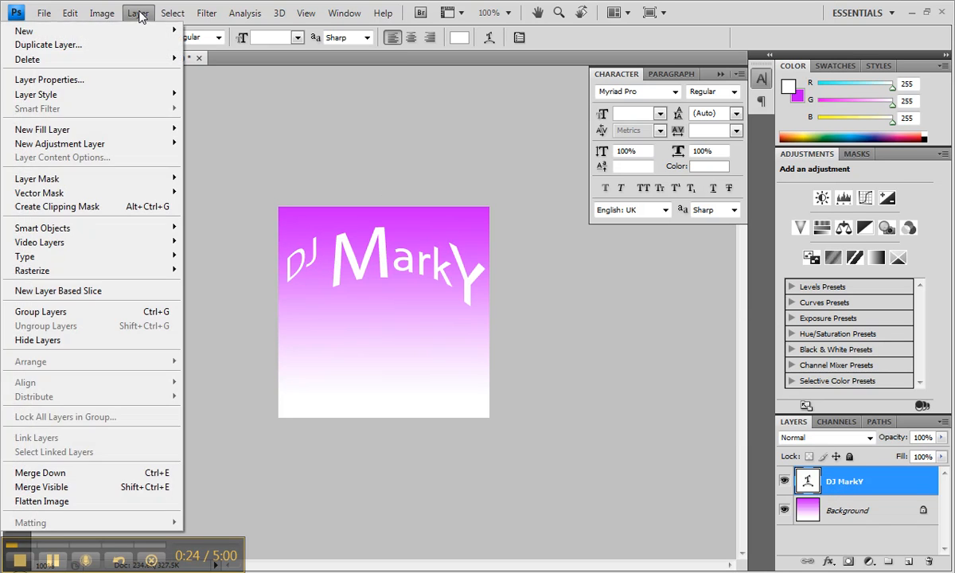
{"action": "mouse_move", "coordinate": [153, 97]}
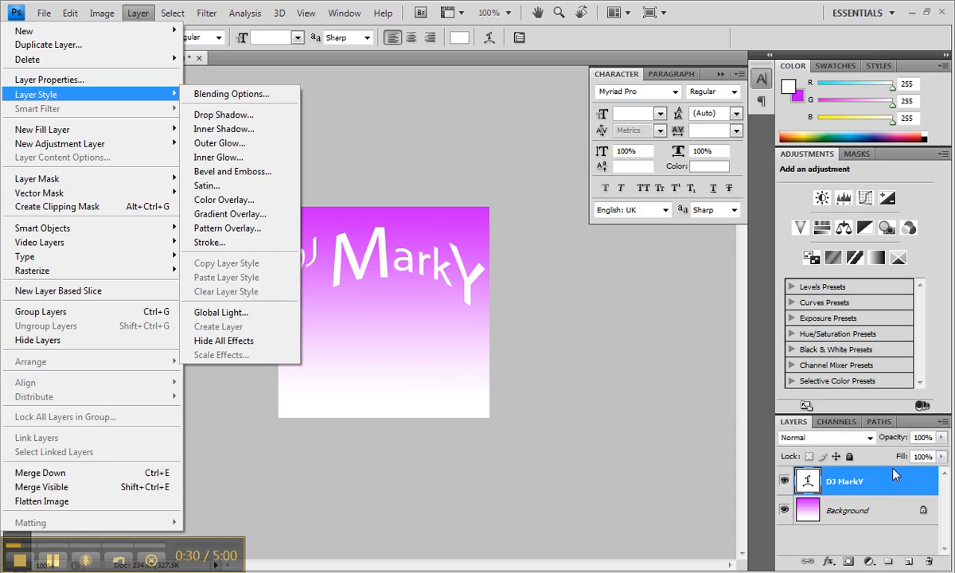
{"action": "left_click", "coordinate": [891, 505]}
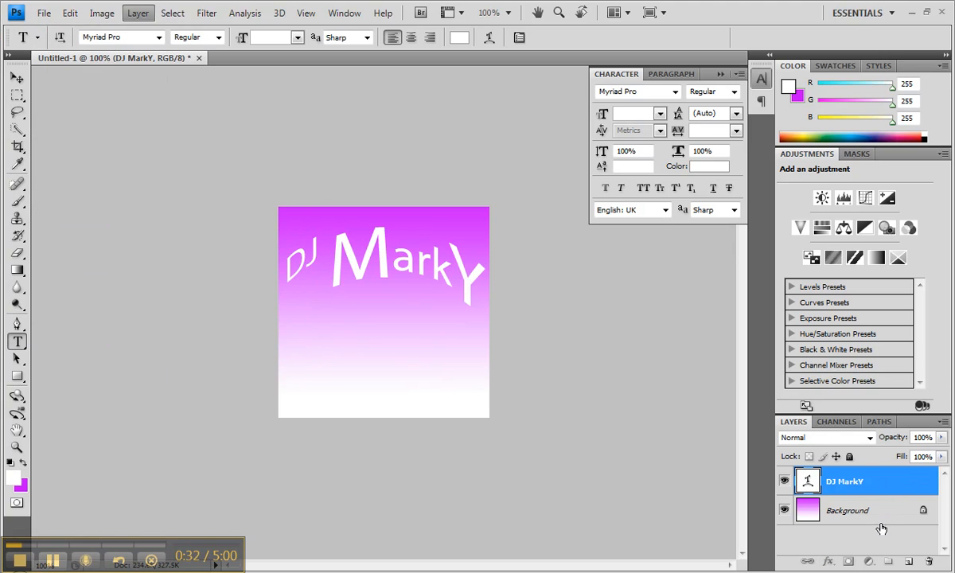
{"action": "left_click", "coordinate": [881, 515]}
Add a drop shadow to the warped text layer with a distance of 16 px and an angle of 172°
{"action": "left_click", "coordinate": [825, 481]}
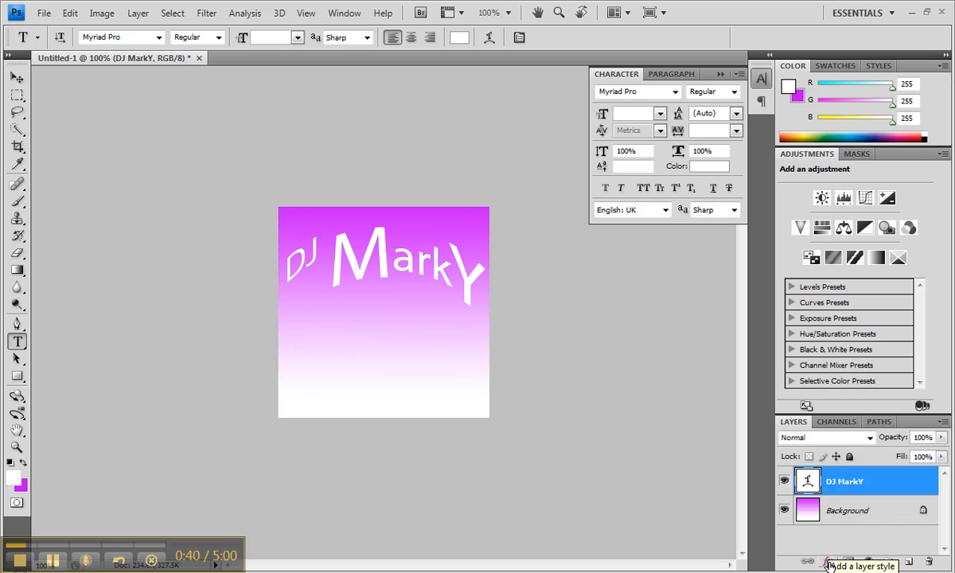
{"action": "double_click", "coordinate": [898, 485]}
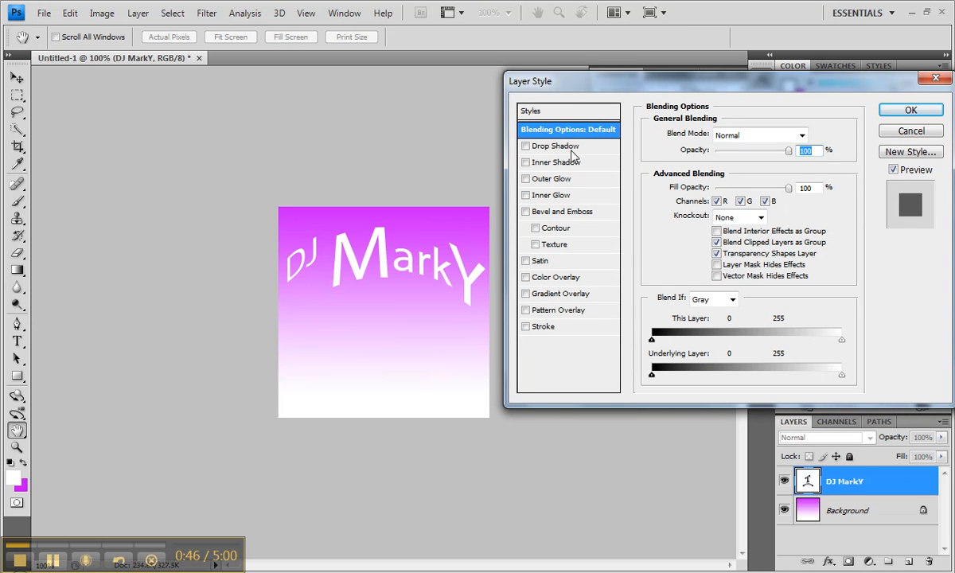
{"action": "left_click", "coordinate": [526, 147]}
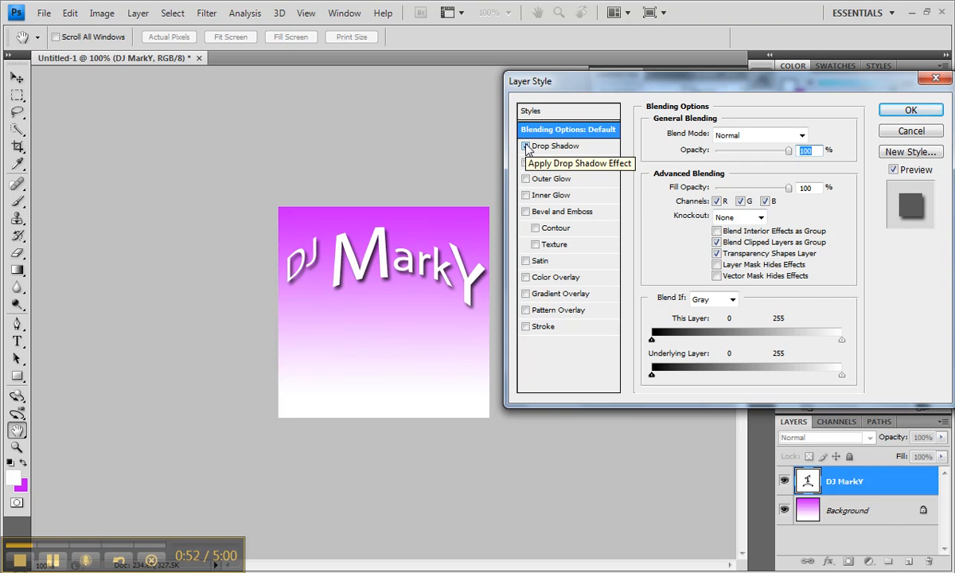
{"action": "left_click", "coordinate": [587, 147]}
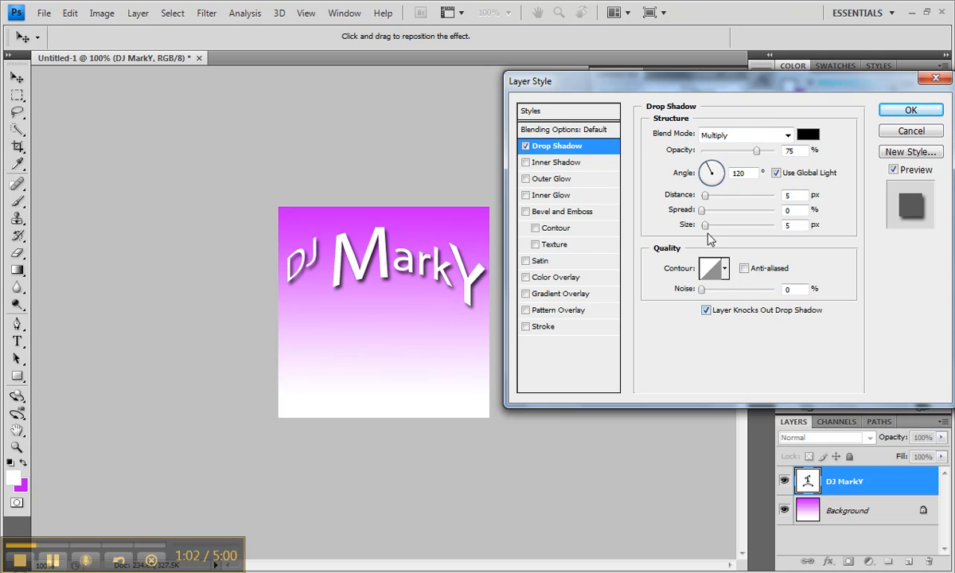
{"action": "left_click_drag", "start_coordinate": [705, 195], "coordinate": [713, 195]}
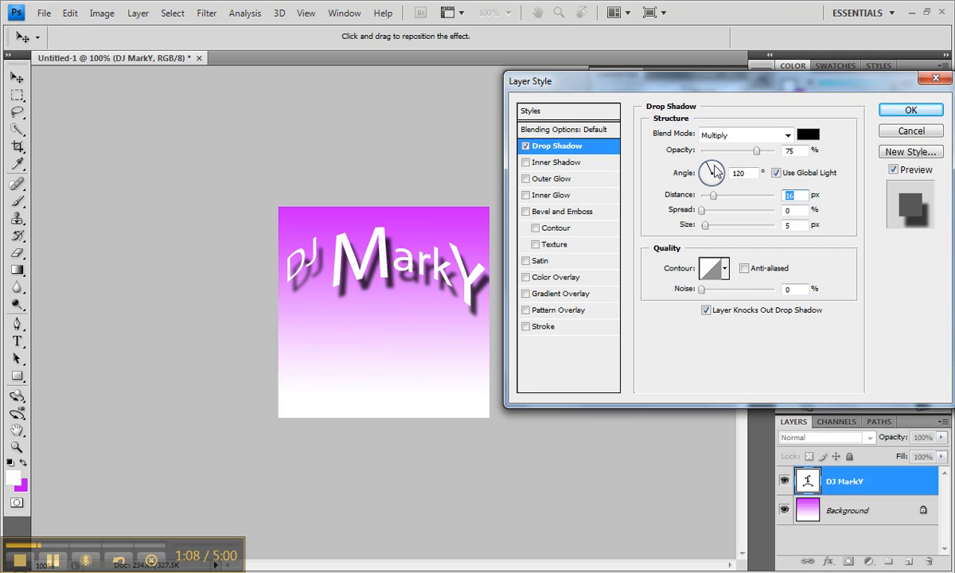
{"action": "left_click_drag", "start_coordinate": [711, 171], "coordinate": [658, 165]}
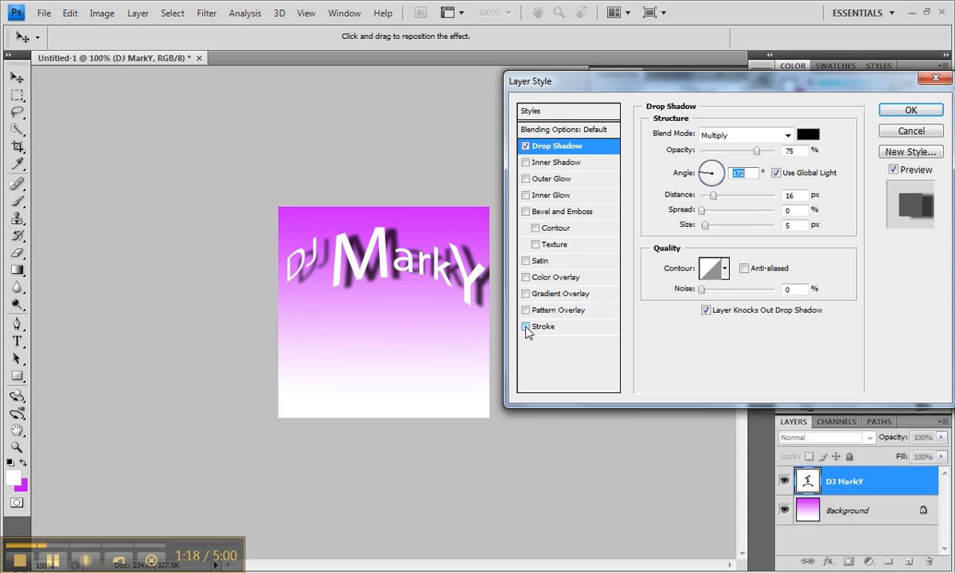
Add a 6 px stroke in muted purple (#7b5584) around the text and apply the layer styles
{"action": "left_click", "coordinate": [549, 327]}
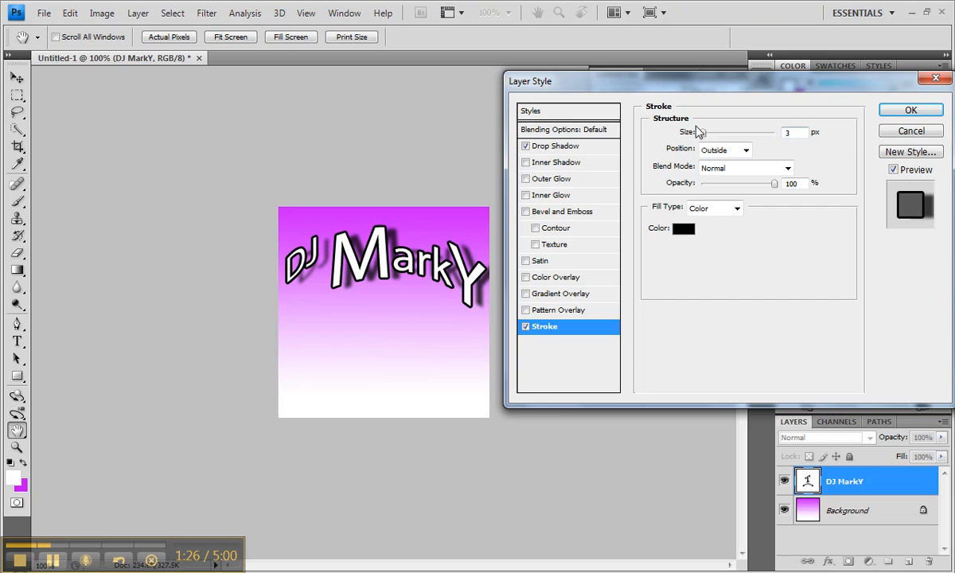
{"action": "left_click_drag", "start_coordinate": [703, 134], "coordinate": [705, 133]}
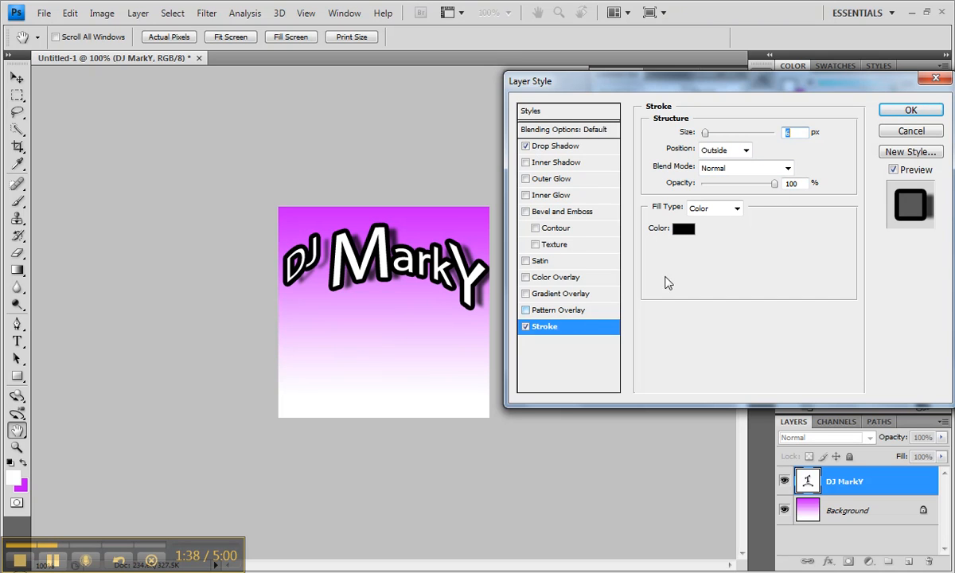
{"action": "left_click", "coordinate": [684, 229]}
{"action": "mouse_move", "coordinate": [481, 102]}
{"action": "left_mouse_down"}
{"action": "mouse_move", "coordinate": [692, 259]}
{"action": "mouse_move", "coordinate": [712, 221]}
{"action": "left_mouse_up"}
{"action": "left_click", "coordinate": [713, 297]}
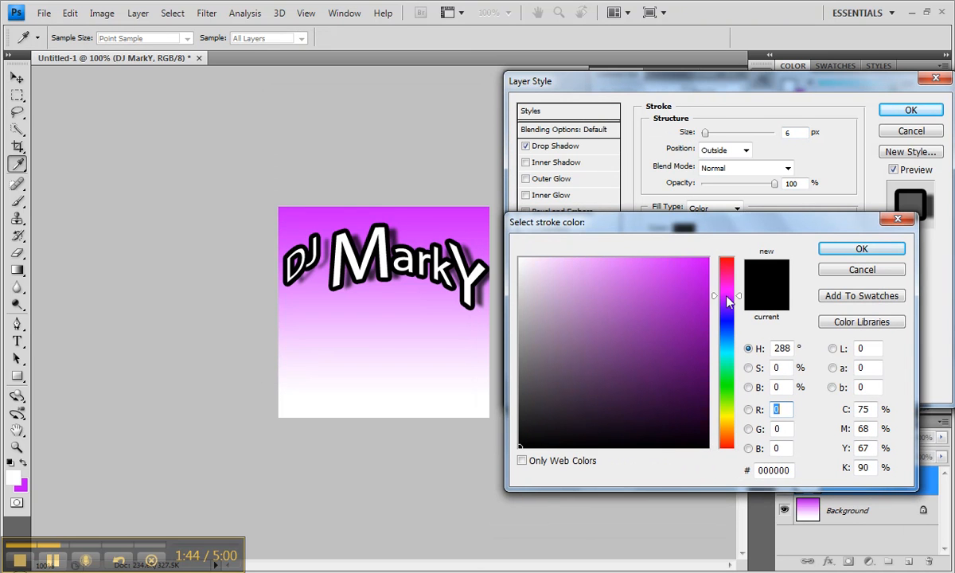
{"action": "left_click", "coordinate": [654, 284]}
{"action": "left_click", "coordinate": [643, 340]}
{"action": "left_click", "coordinate": [609, 408]}
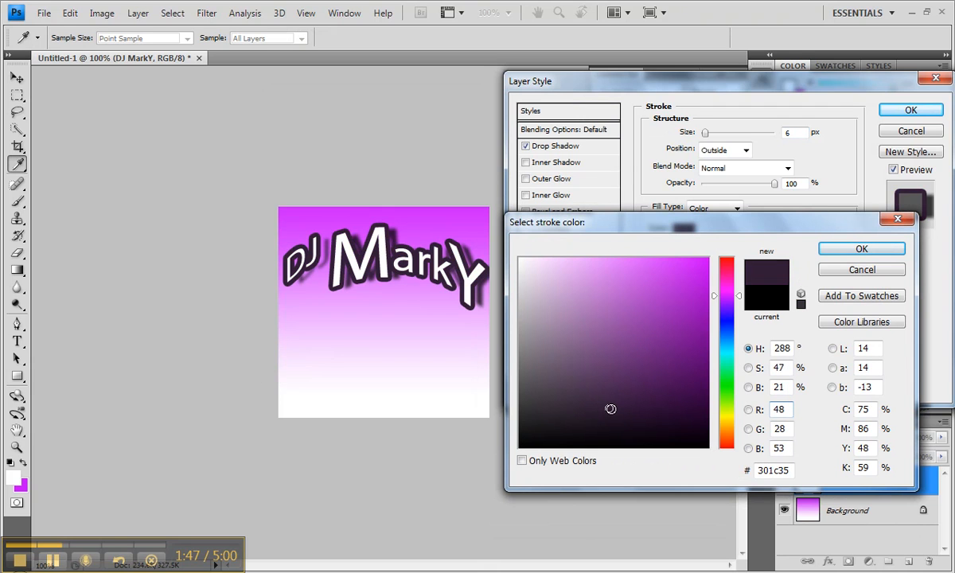
{"action": "left_click", "coordinate": [596, 363]}
{"action": "left_click", "coordinate": [586, 348]}
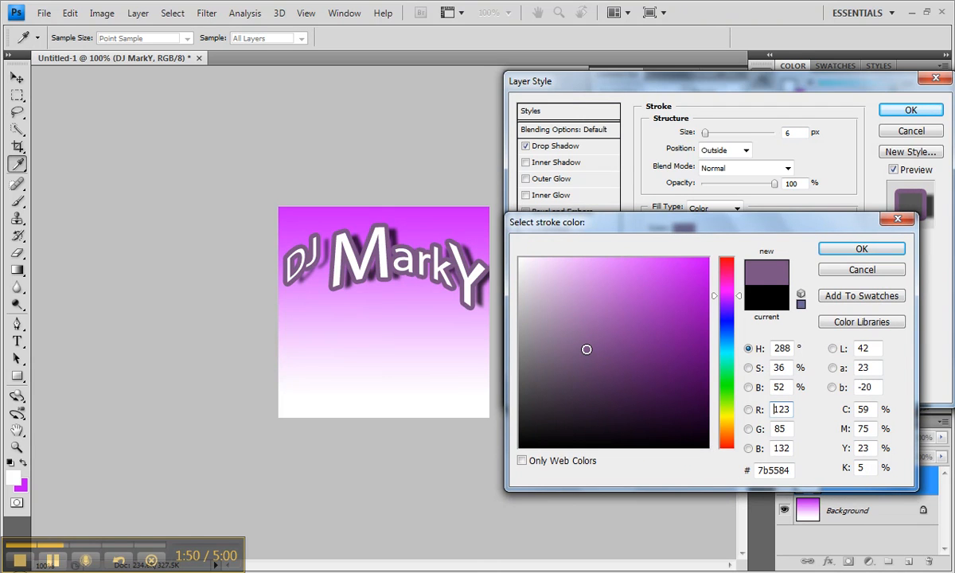
{"action": "left_click", "coordinate": [845, 250]}
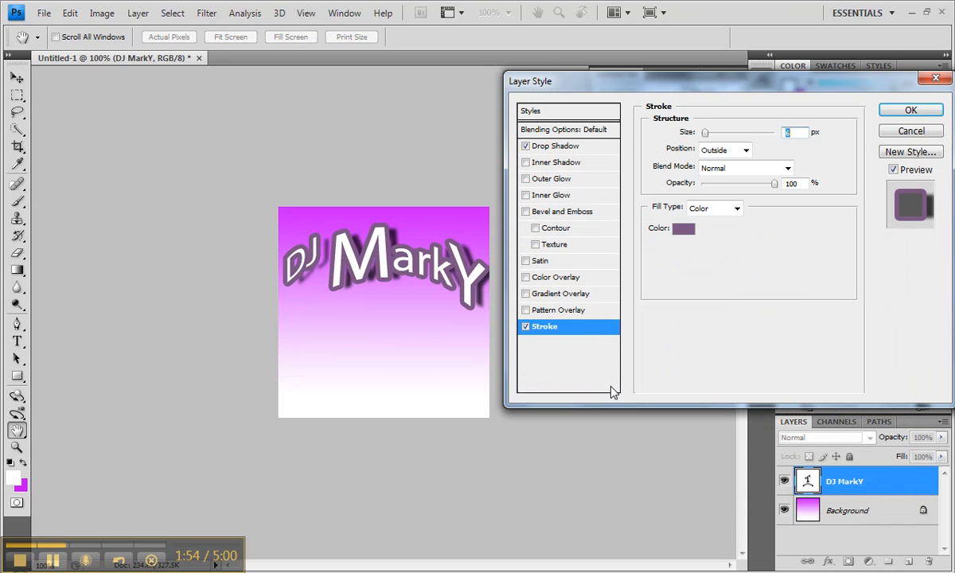
{"action": "left_click", "coordinate": [907, 111]}
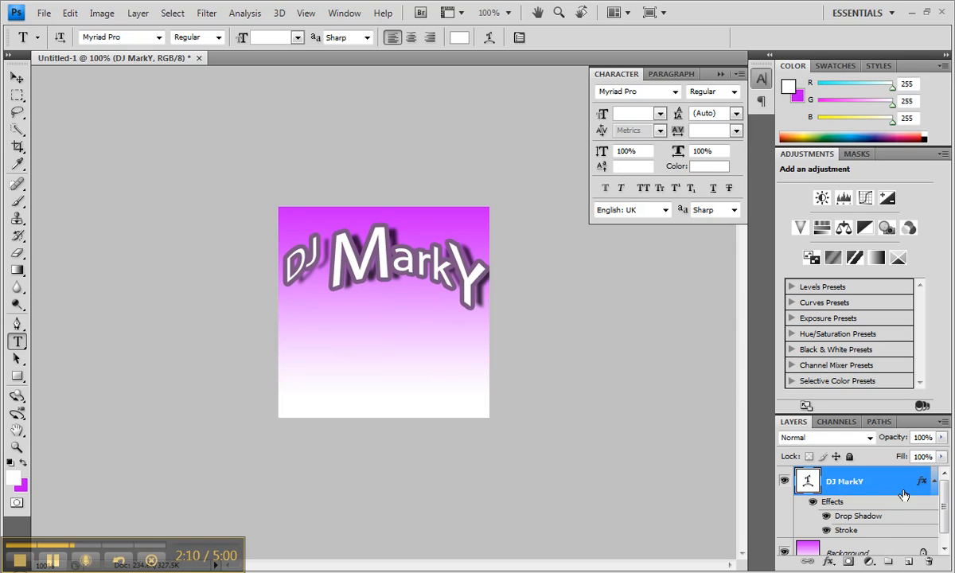
Toggle the visibility of the stroke, the drop shadow, all effects and the text layer itself to compare the text's appearance
{"action": "left_click", "coordinate": [825, 530]}
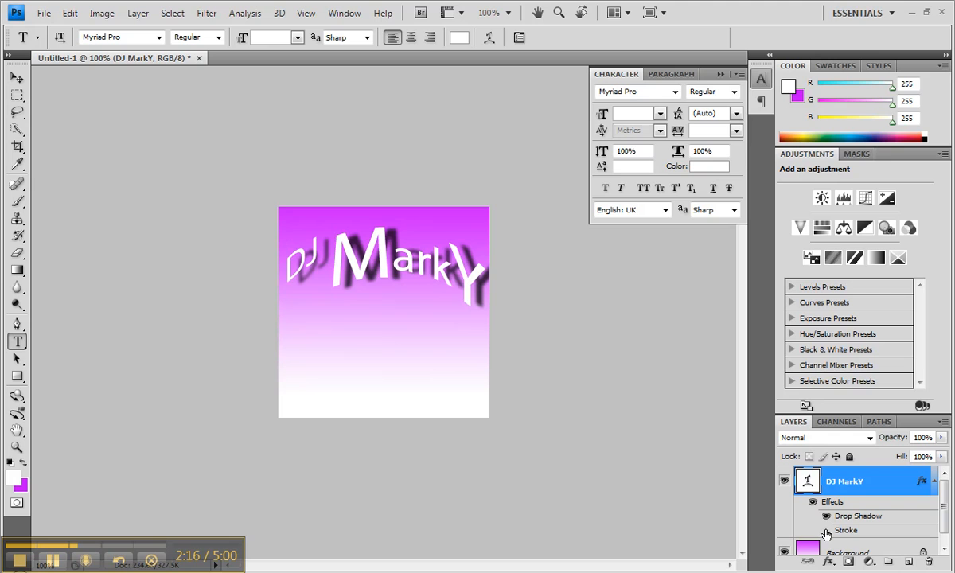
{"action": "left_click", "coordinate": [825, 531]}
{"action": "left_click", "coordinate": [826, 517]}
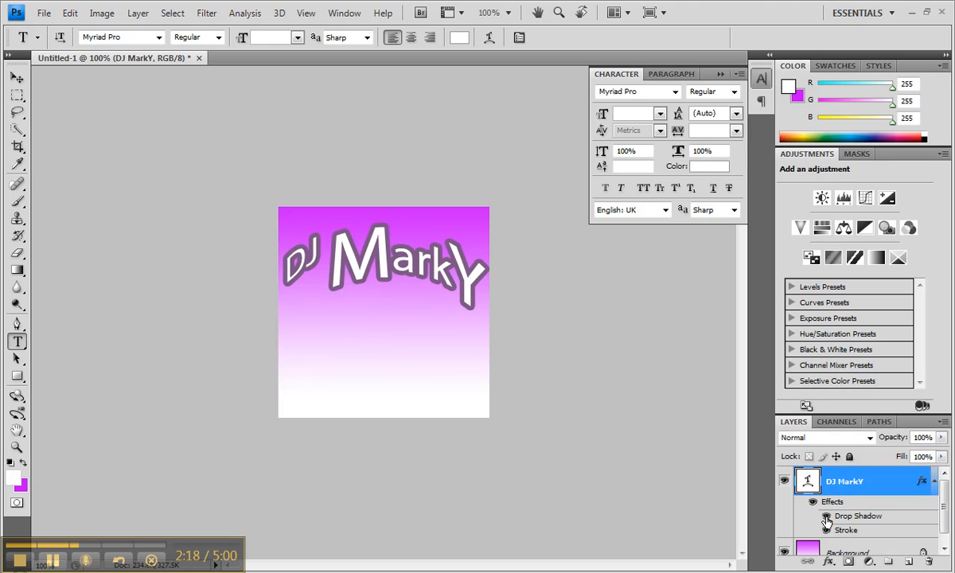
{"action": "left_click", "coordinate": [811, 502]}
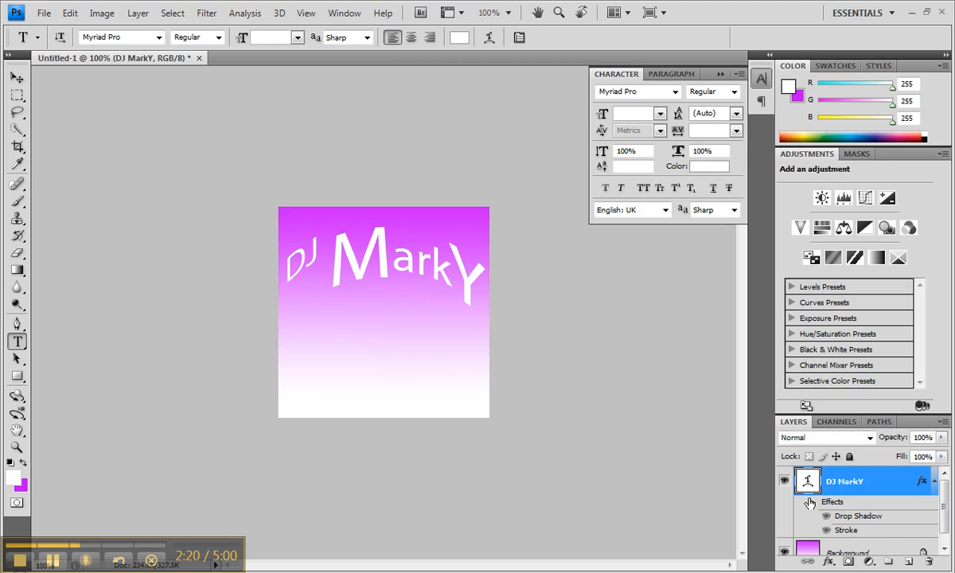
{"action": "left_click", "coordinate": [810, 502]}
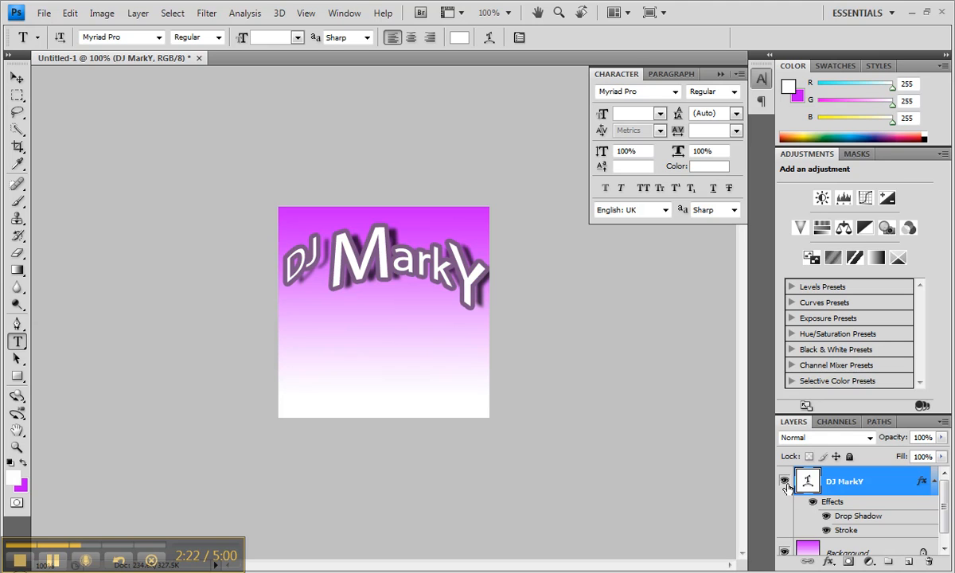
{"action": "left_click", "coordinate": [785, 481]}
{"action": "left_click", "coordinate": [785, 481]}
Collapse and expand the text layer's effects list, and review the layer style options available for it
{"action": "left_click", "coordinate": [933, 483]}
{"action": "left_click", "coordinate": [932, 483]}
{"action": "left_click", "coordinate": [933, 483]}
{"action": "left_click", "coordinate": [932, 483]}
{"action": "left_click", "coordinate": [932, 483]}
{"action": "left_click", "coordinate": [933, 483]}
{"action": "left_click", "coordinate": [933, 483]}
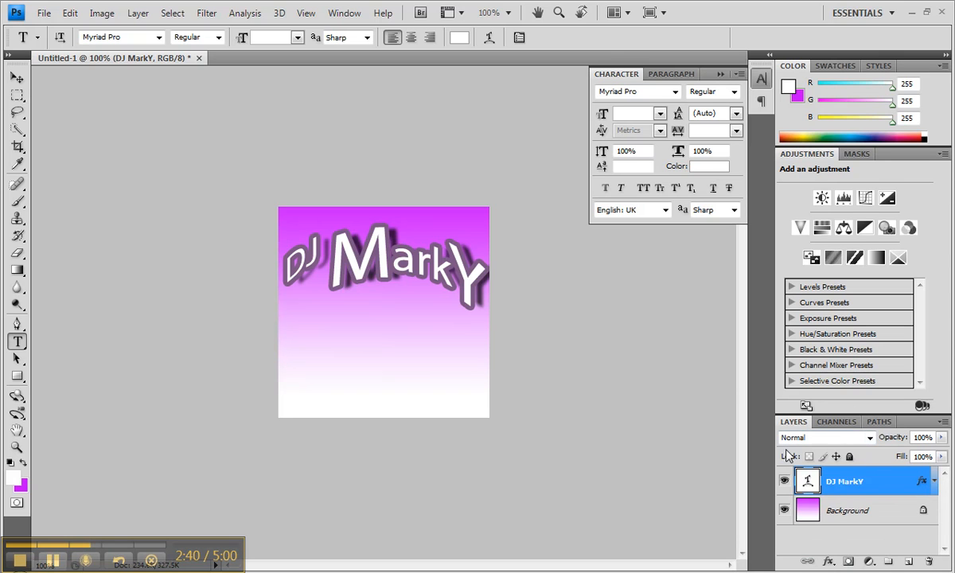
{"action": "left_click", "coordinate": [932, 483]}
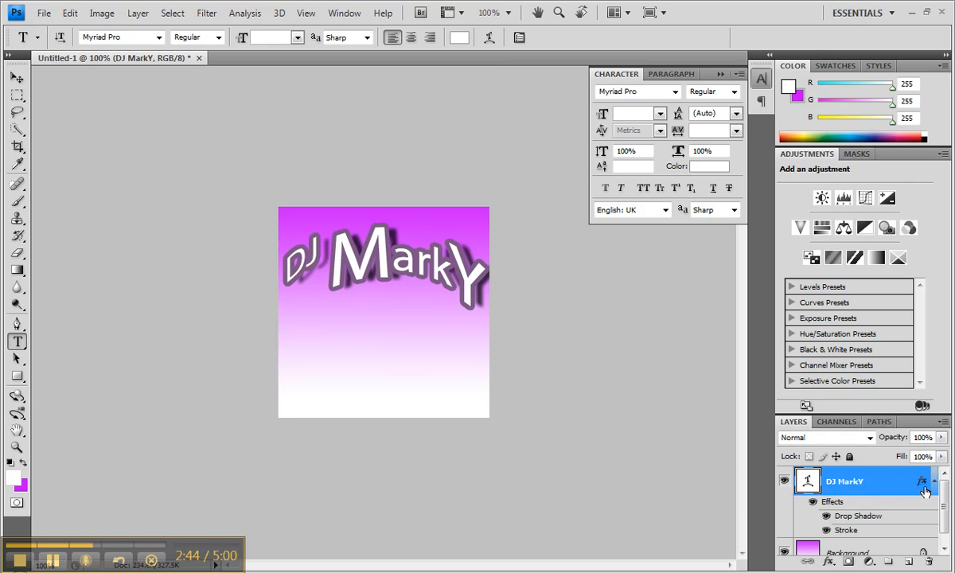
{"action": "right_click", "coordinate": [883, 513]}
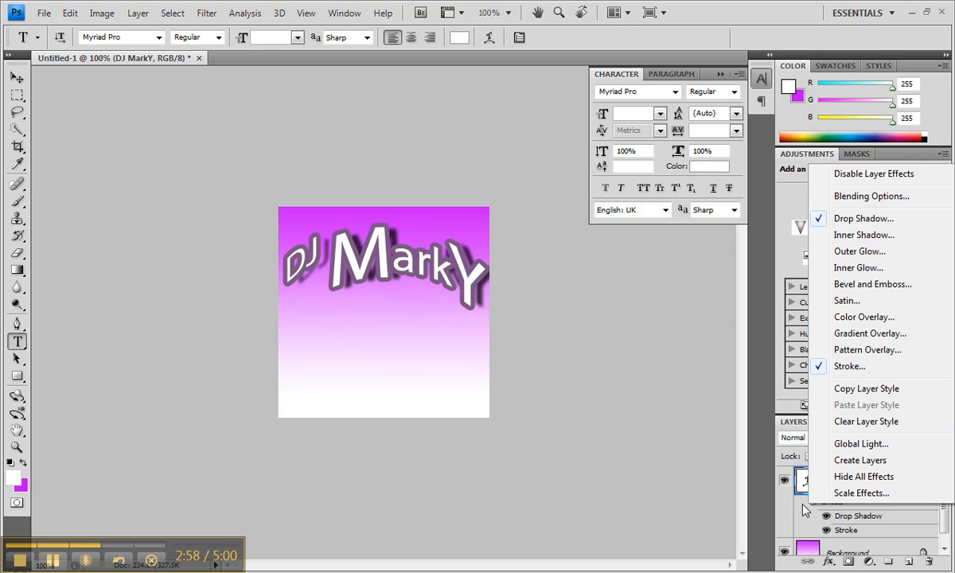
{"action": "left_click", "coordinate": [888, 518]}
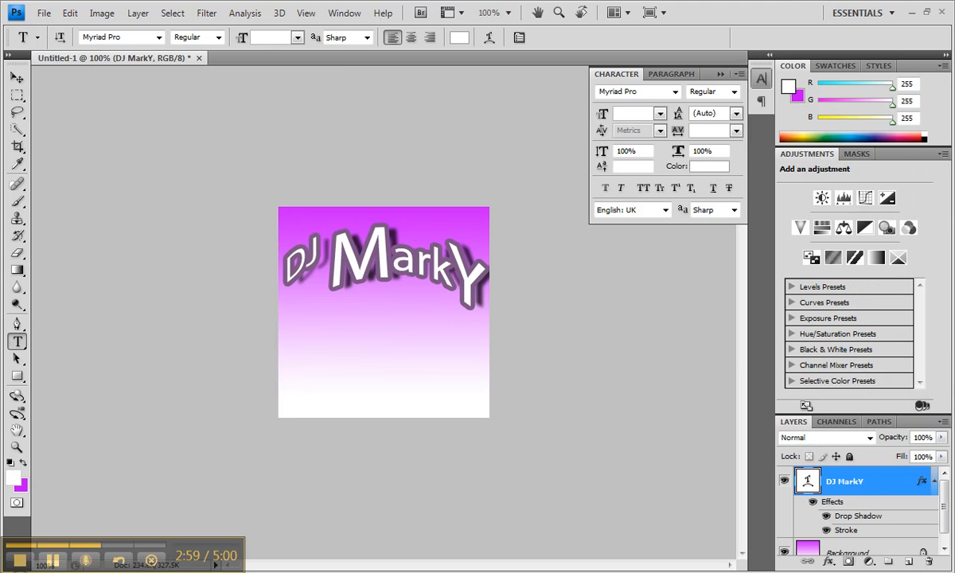
{"action": "left_click", "coordinate": [15, 563]}
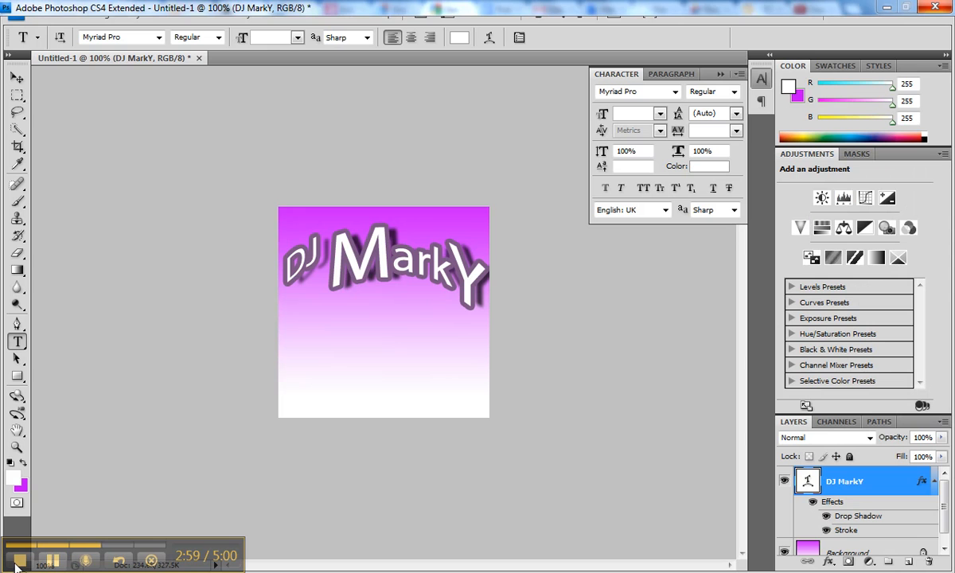
{"action": "left_click", "coordinate": [19, 563]}
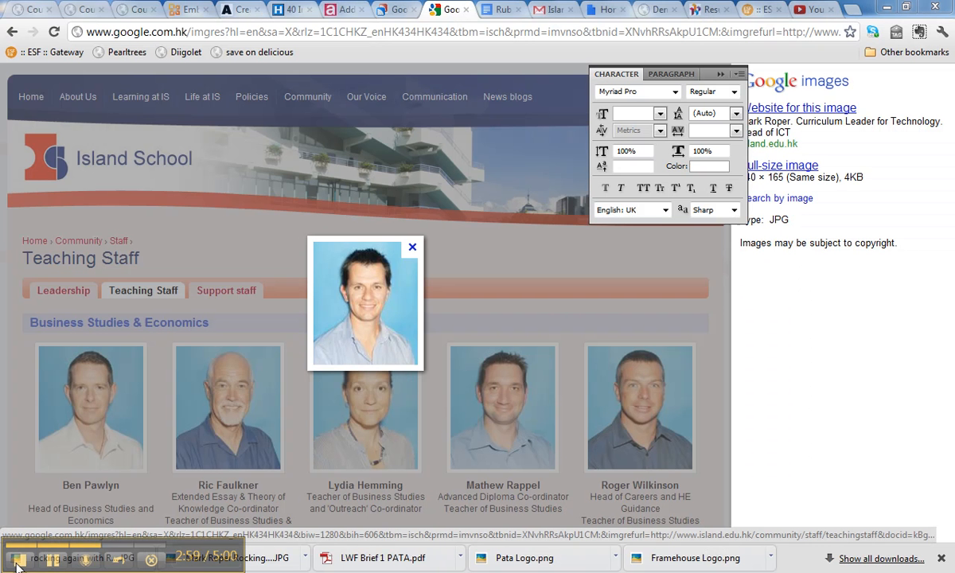